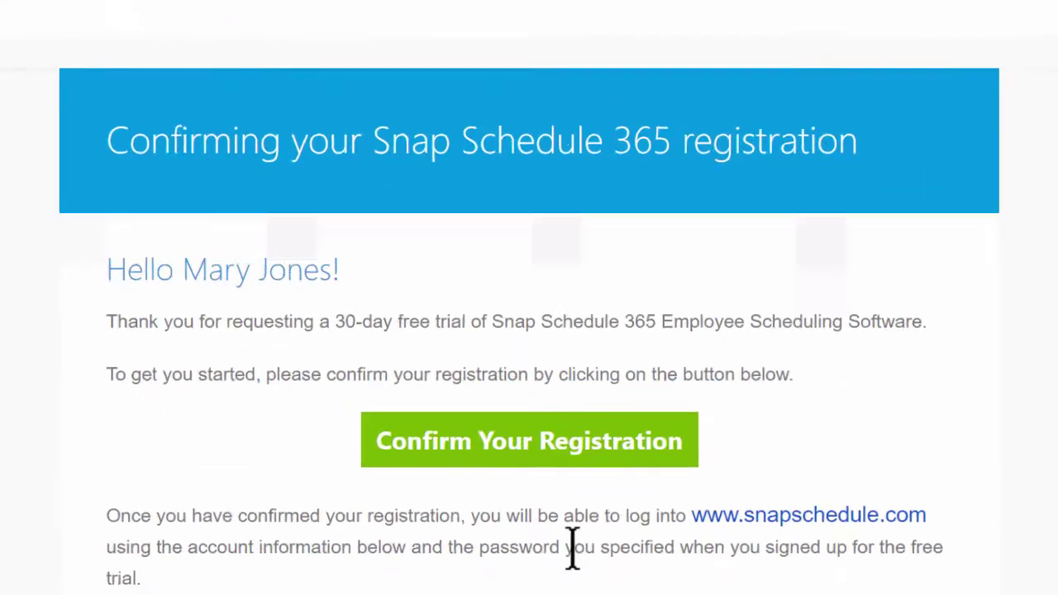
# Step: Confirm the Snap Schedule 365 trial registration from the email's Confirm Your Registration link
pyautogui.click(486, 397)
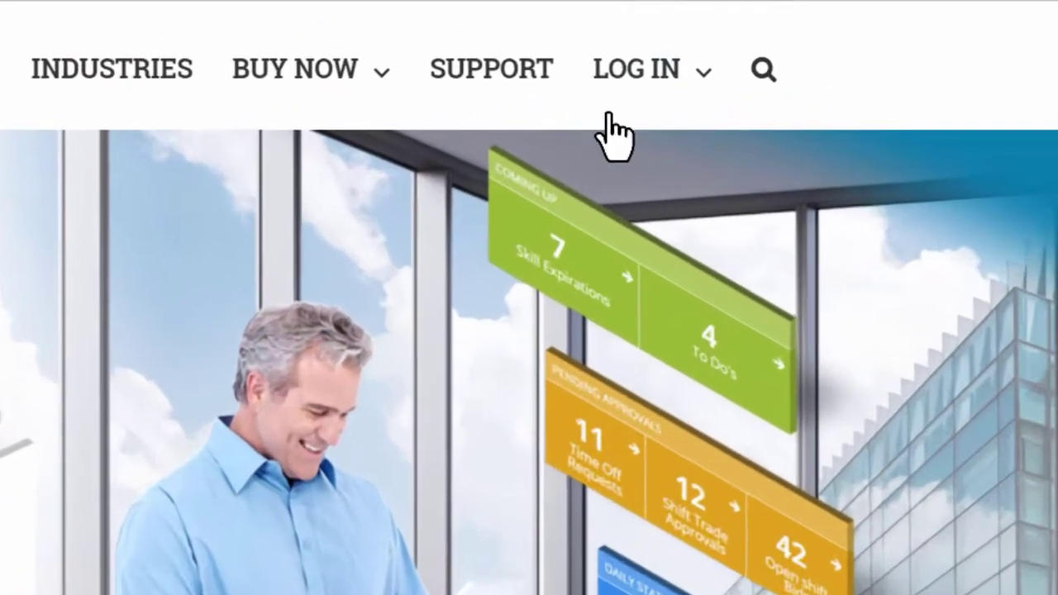
# Step: Go to the Snap Schedule 365 Scheduler Login page from the LOG IN menu
pyautogui.moveTo(706, 61)
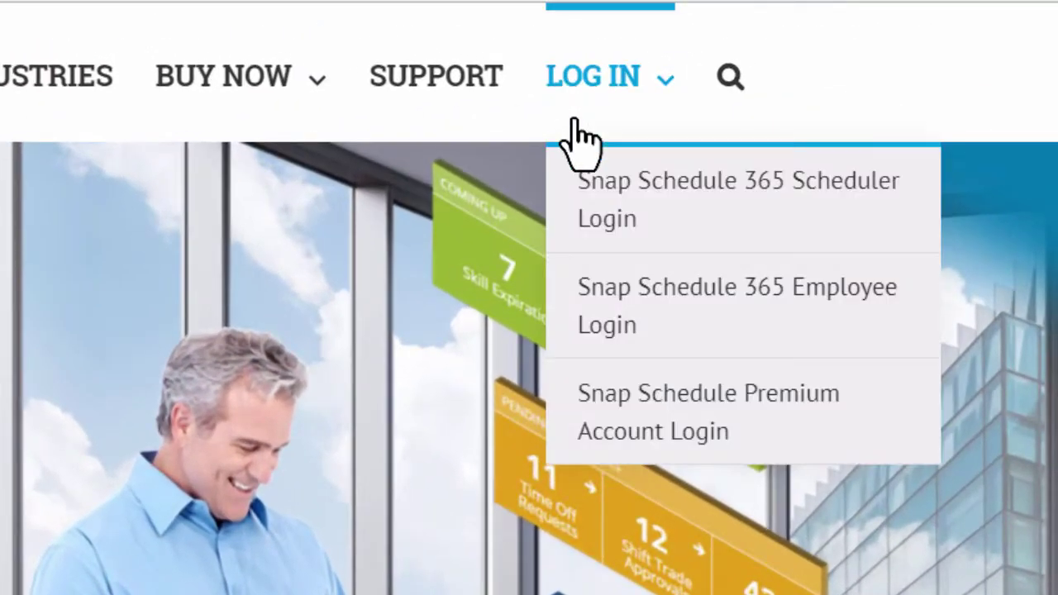
pyautogui.click(599, 199)
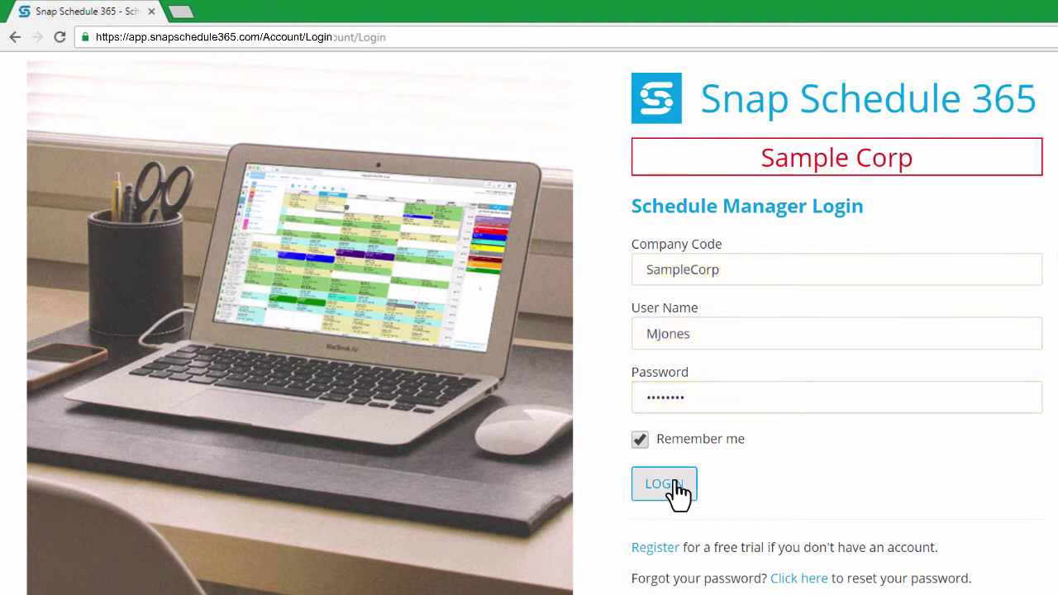
# Step: Log in and create a schedule from the Call Center/Help Desk sample, erasing existing data
pyautogui.click(674, 488)
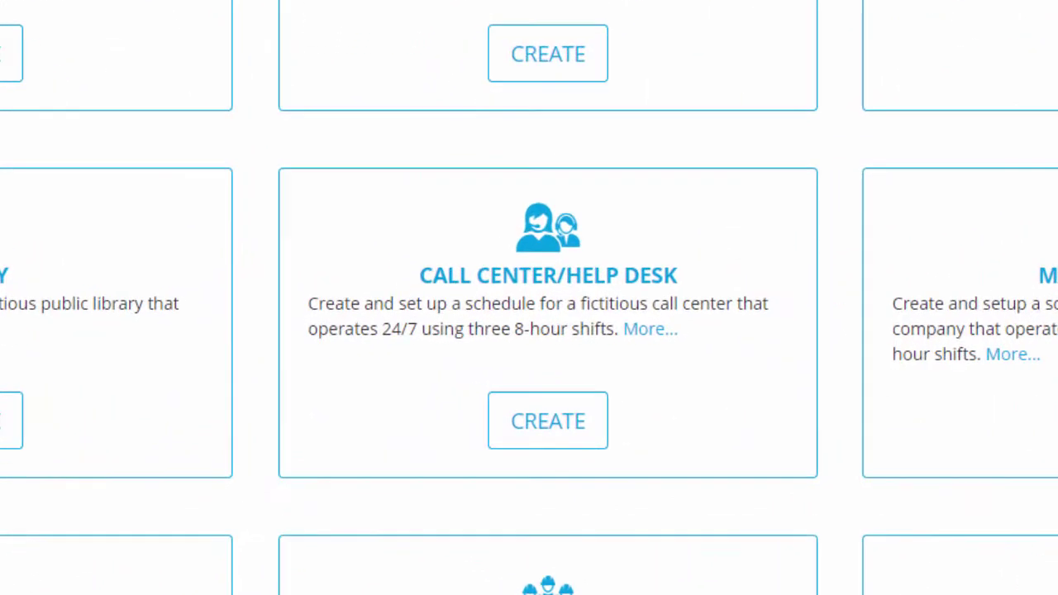
pyautogui.click(542, 438)
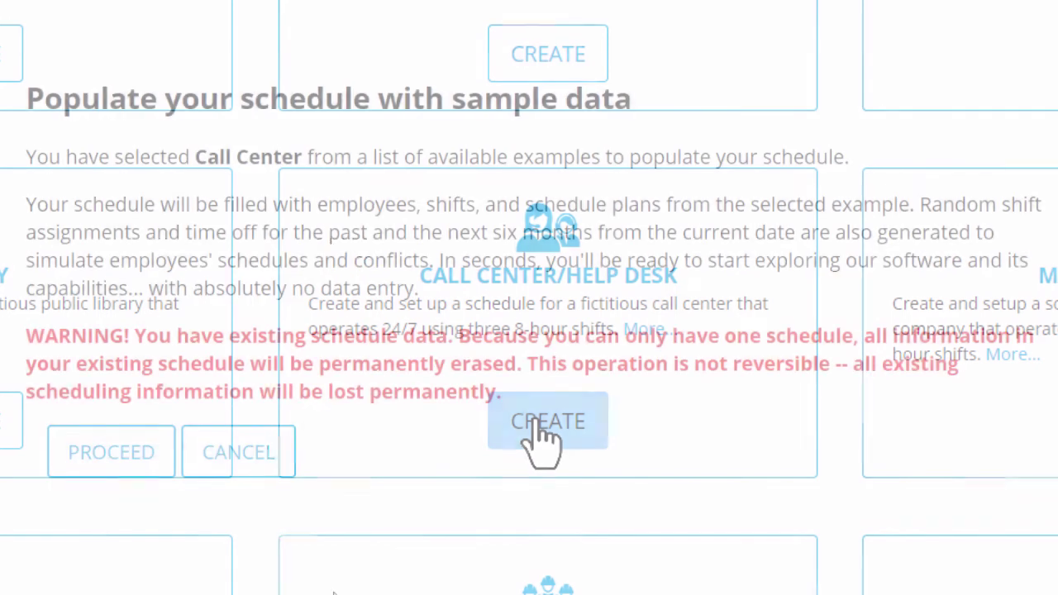
pyautogui.click(96, 469)
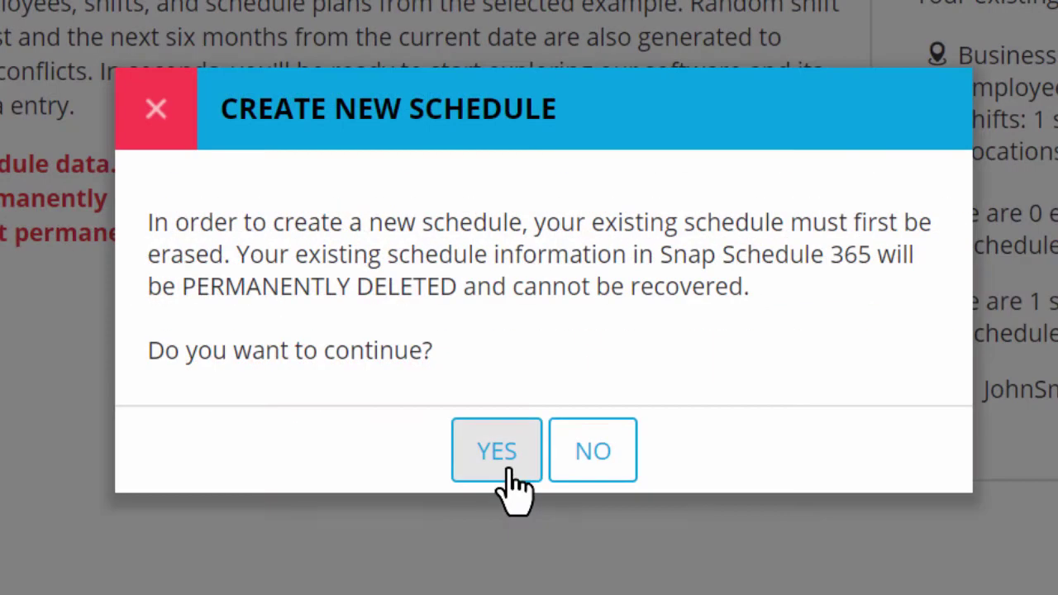
pyautogui.click(497, 451)
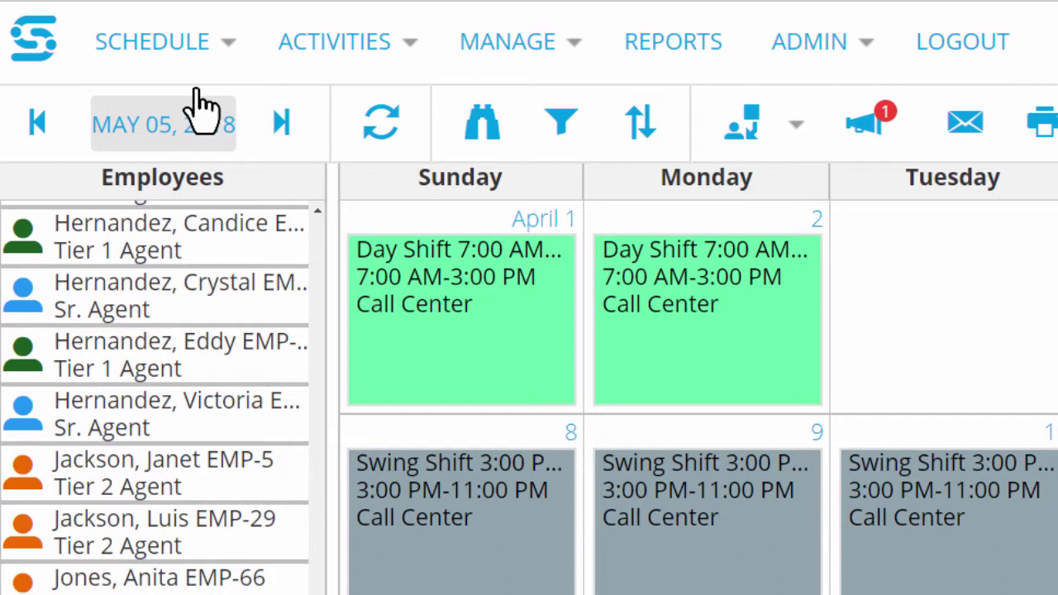
# Step: Add a Friday Night Shift, staff the March 26 Night Shift, and book all-day Vacation on March 9
pyautogui.click(197, 63)
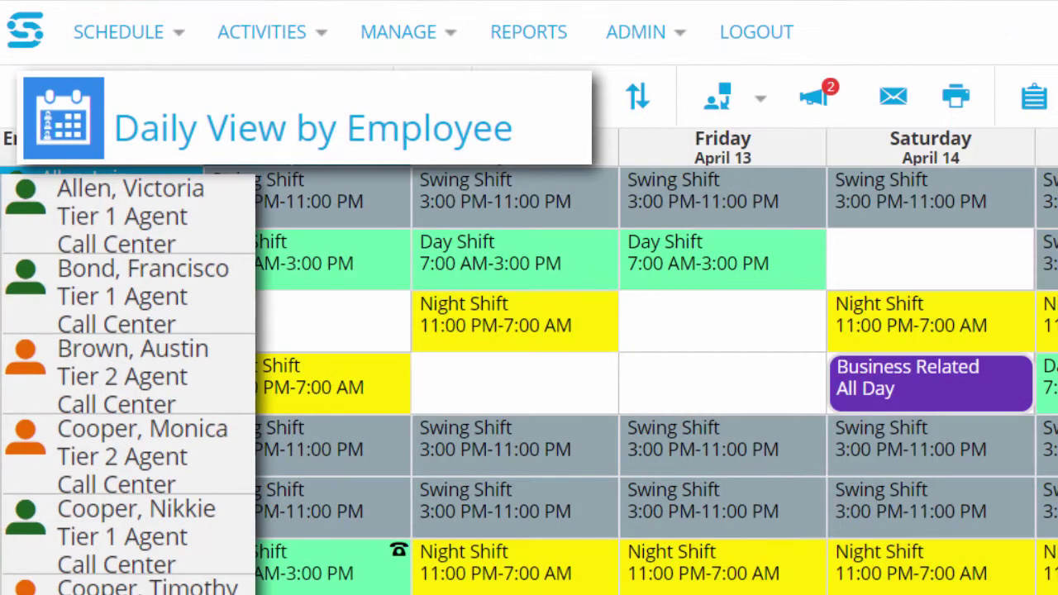
pyautogui.moveTo(876, 323); pyautogui.dragTo(678, 323)
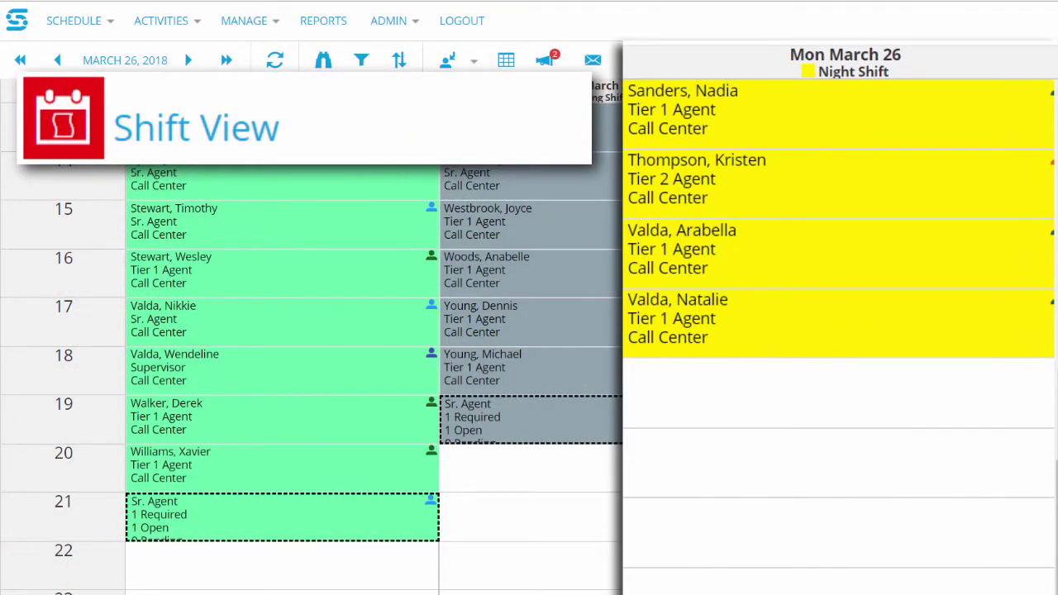
pyautogui.moveTo(797, 361); pyautogui.dragTo(768, 432)
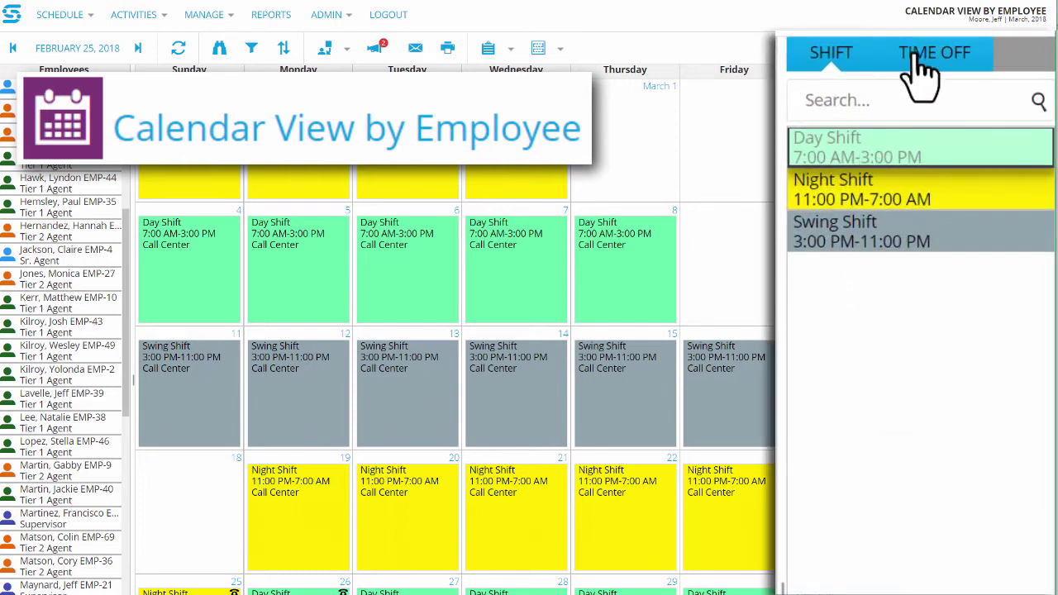
pyautogui.click(917, 58)
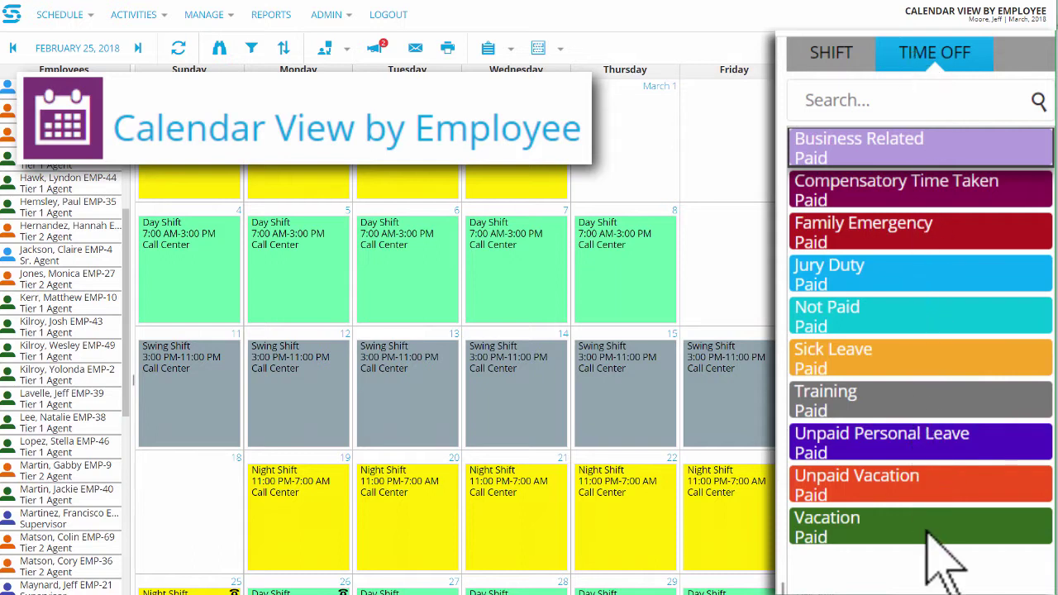
pyautogui.moveTo(980, 344); pyautogui.dragTo(770, 295)
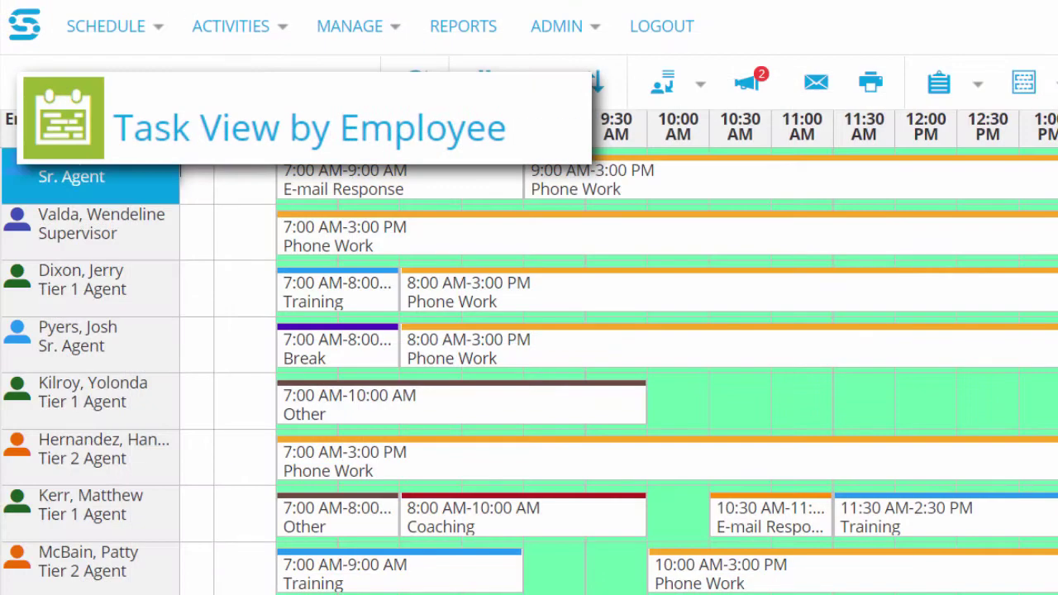
# Step: Add a 10:00 AM Phone Work task and copy a block of agents' shifts onto Sunday April 8
pyautogui.moveTo(1057, 401); pyautogui.dragTo(699, 423)
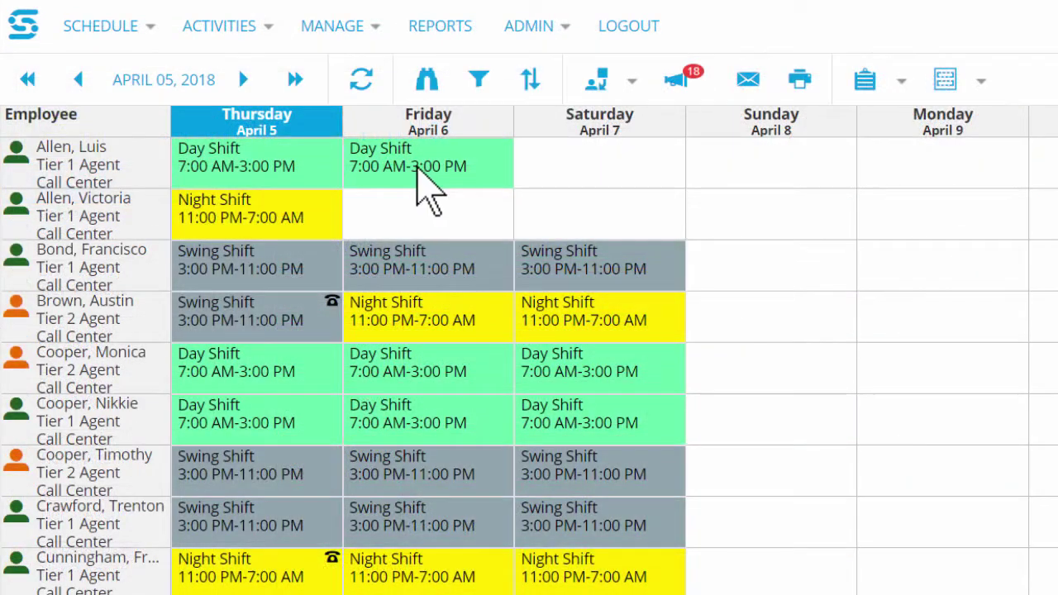
pyautogui.moveTo(424, 184); pyautogui.dragTo(610, 234)
pyautogui.moveTo(676, 238); pyautogui.dragTo(665, 529)
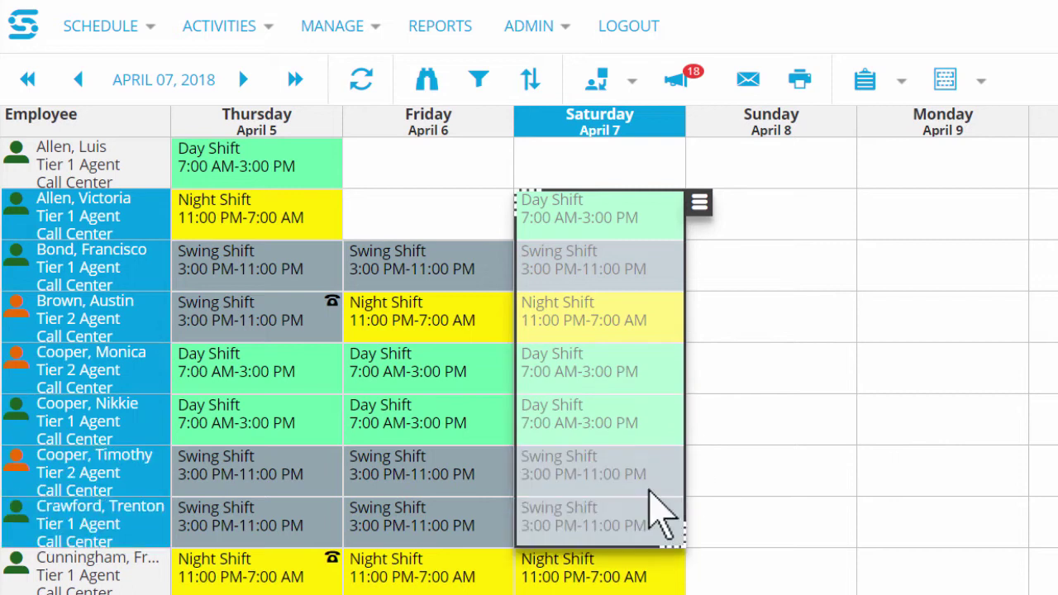
pyautogui.moveTo(678, 335); pyautogui.dragTo(810, 339)
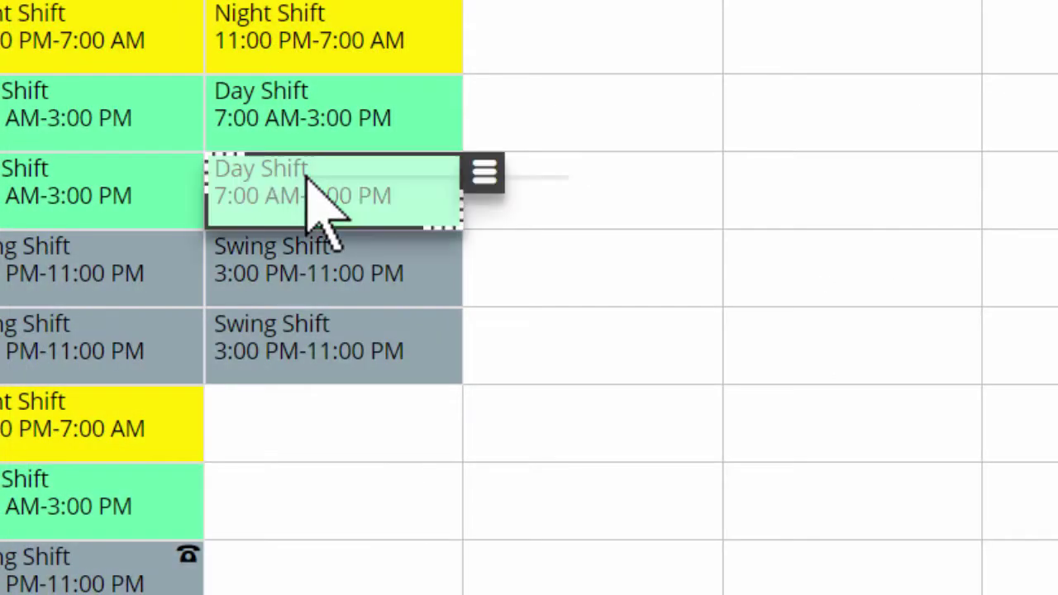
# Step: Show the Day Shift's context menu with Edit, Cut and Copy actions
pyautogui.rightClick(309, 179)
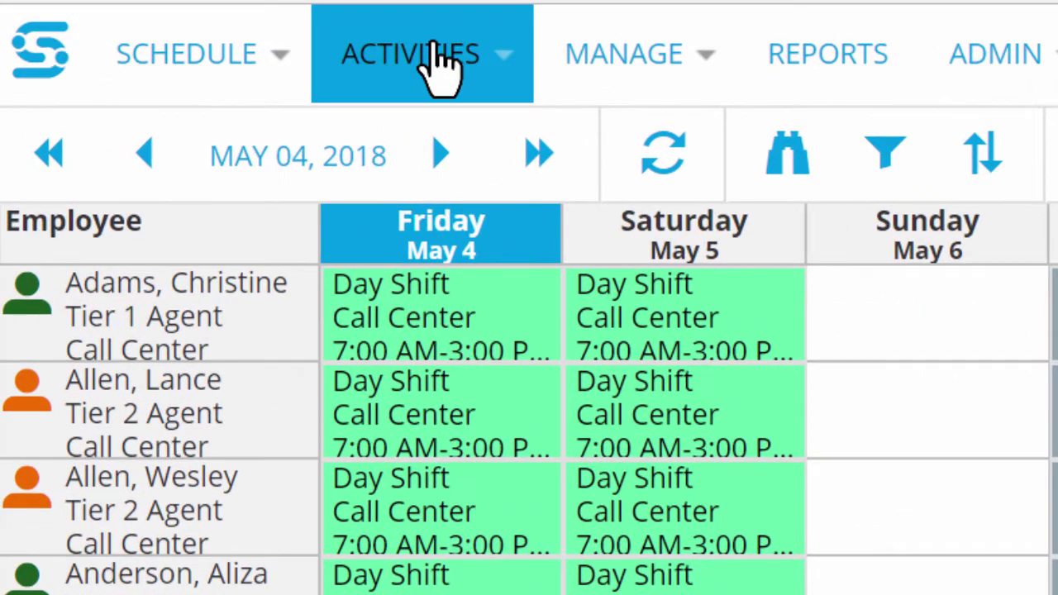
# Step: Browse the Activities menu, the Manage > Tasks page and the standard Reports page
pyautogui.click(438, 60)
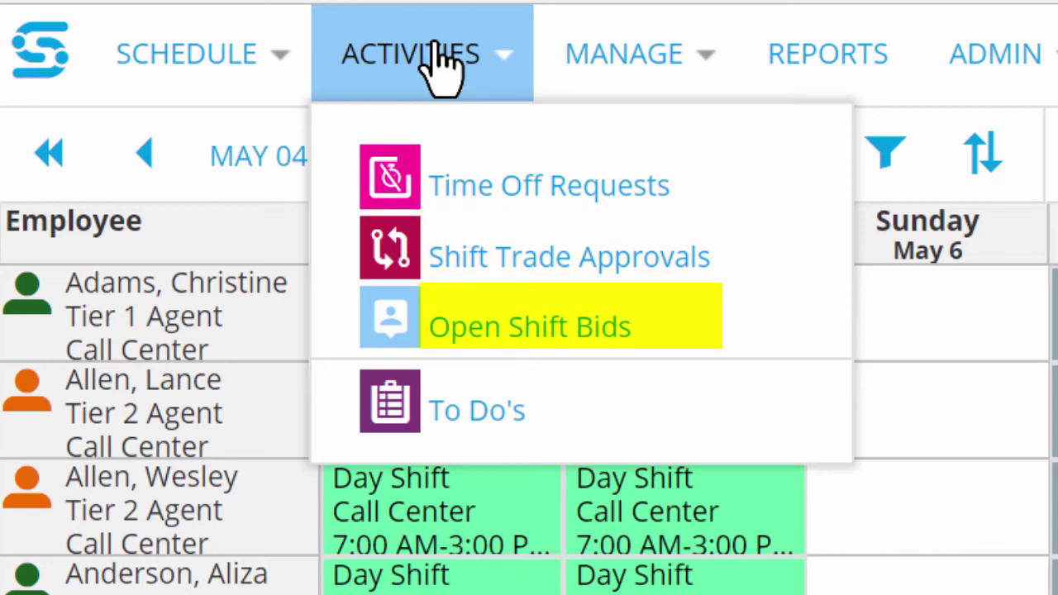
pyautogui.click(635, 79)
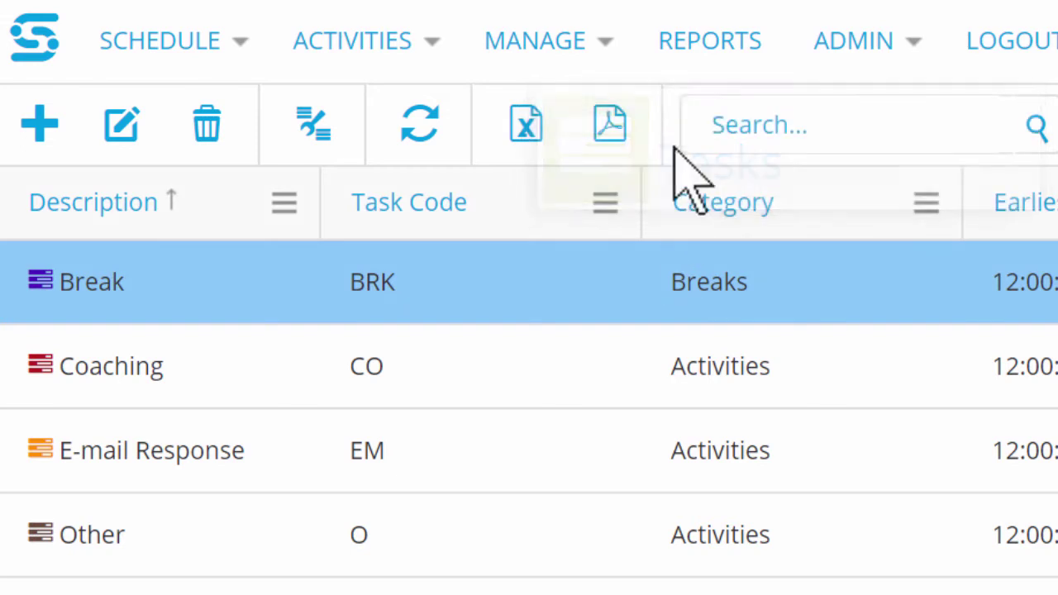
pyautogui.click(696, 59)
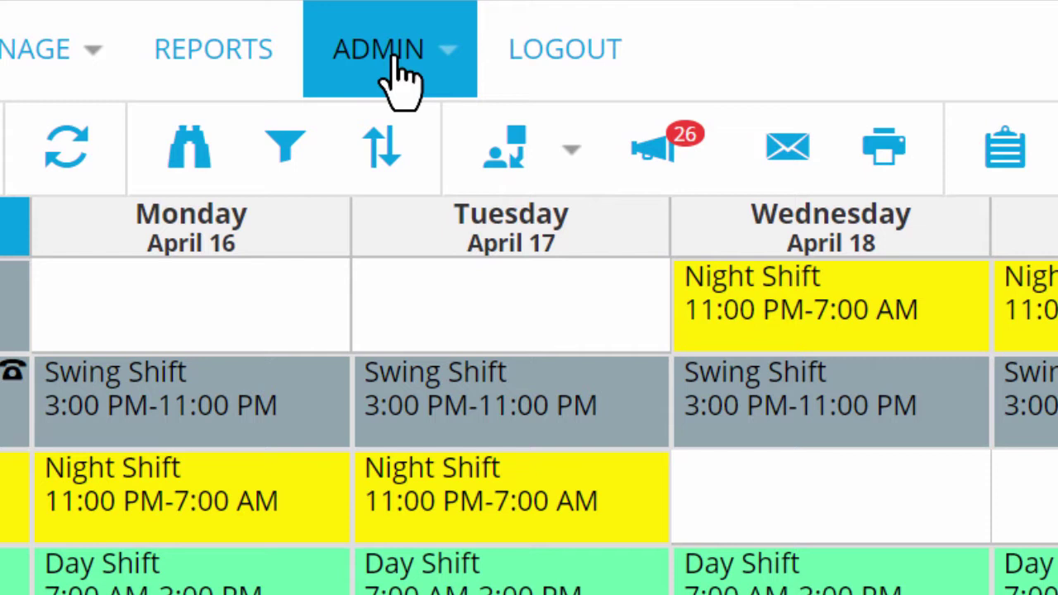
# Step: Give a scheduler Daily, Calendar and Punch View access plus Add/Modify schedule assignments permission
pyautogui.click(477, 32)
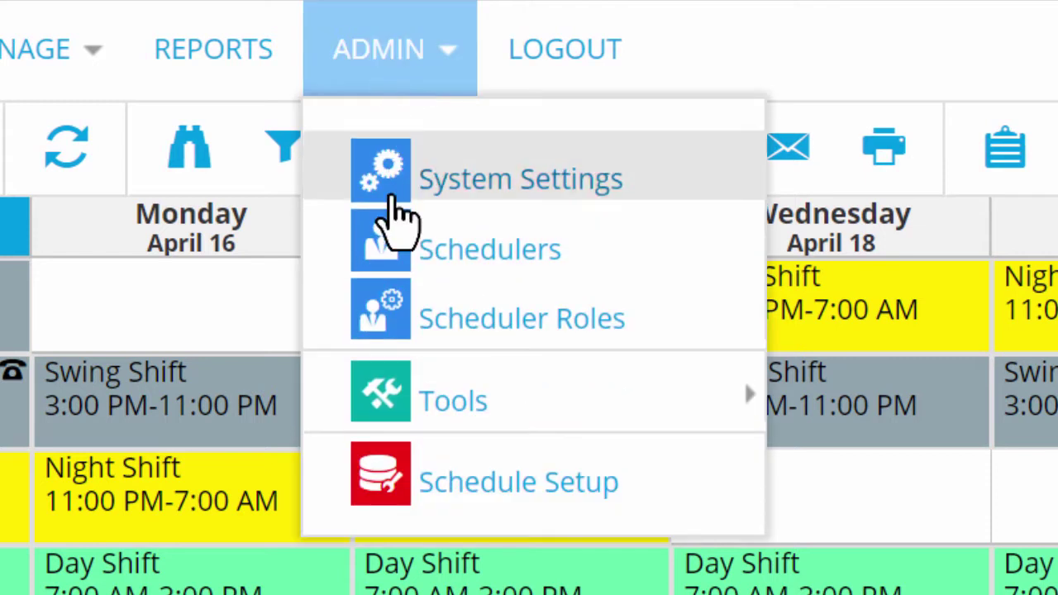
pyautogui.click(397, 273)
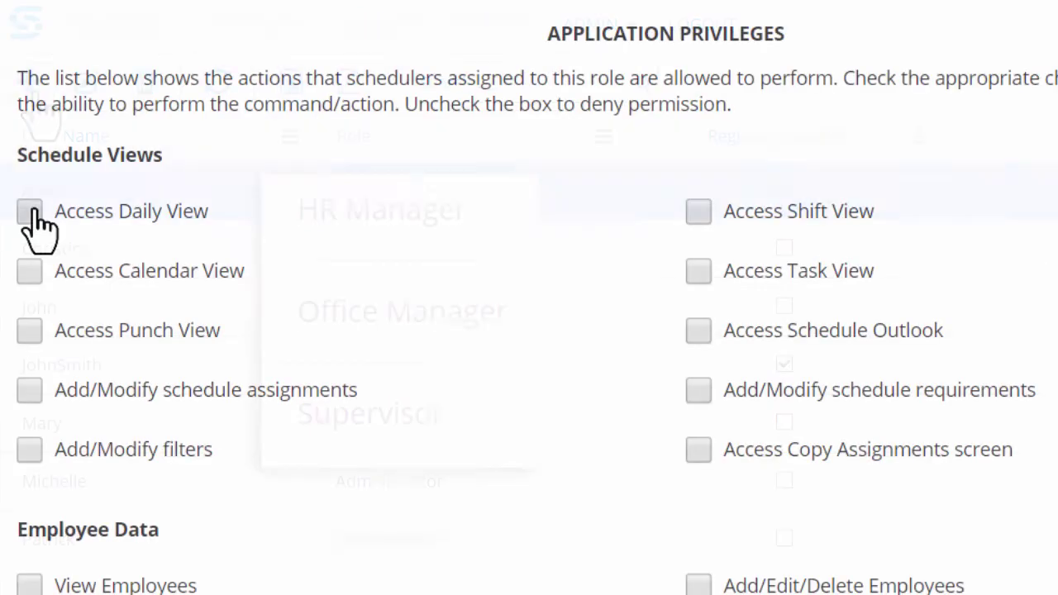
pyautogui.click(29, 212)
pyautogui.click(29, 271)
pyautogui.click(29, 330)
pyautogui.click(31, 389)
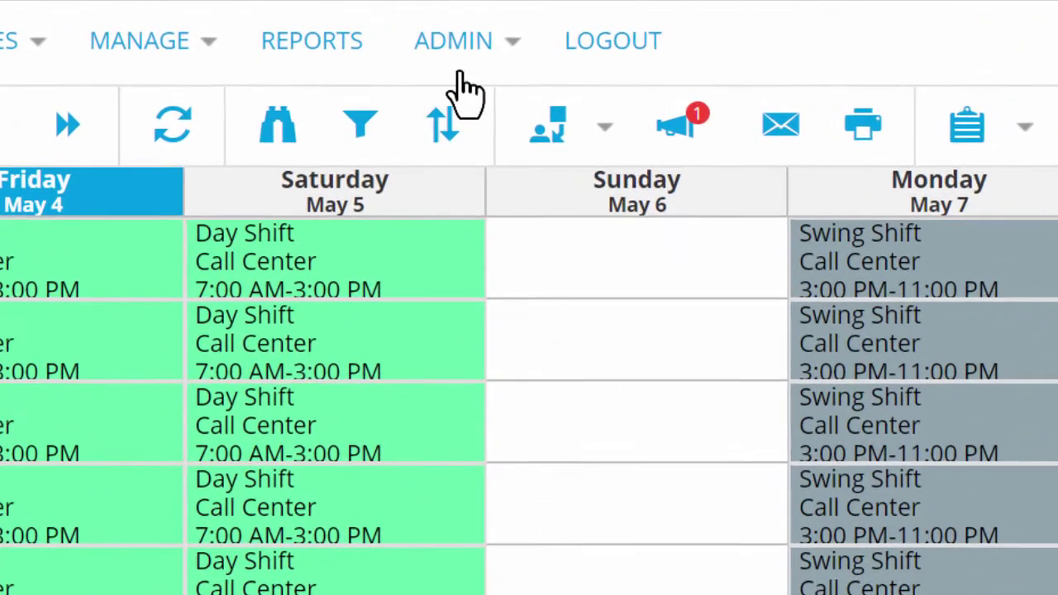
# Step: Start a new schedule from scratch via Admin > Schedule Setup > New Schedule
pyautogui.click(503, 27)
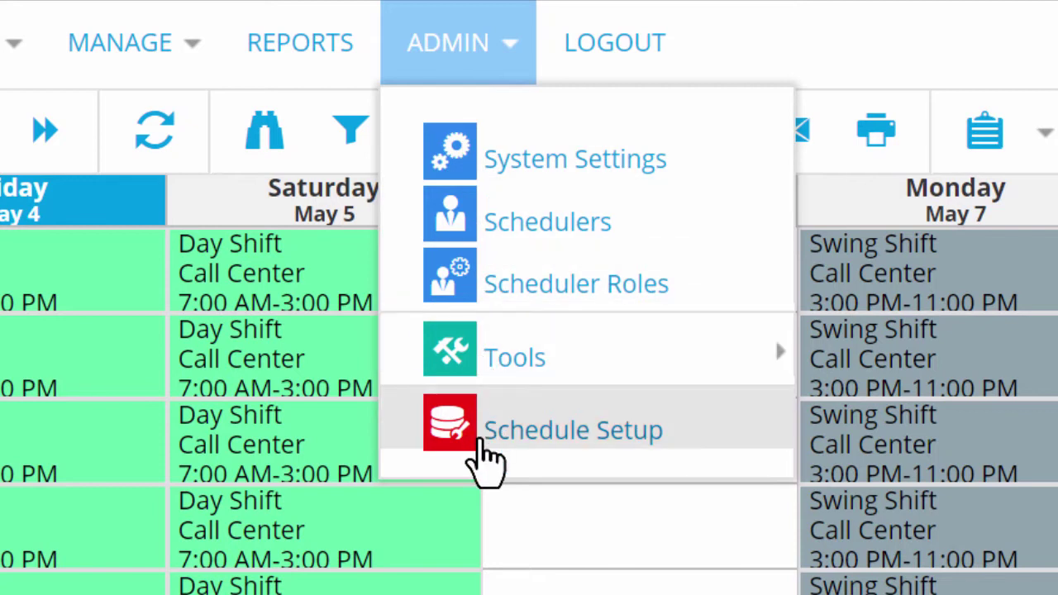
pyautogui.click(486, 457)
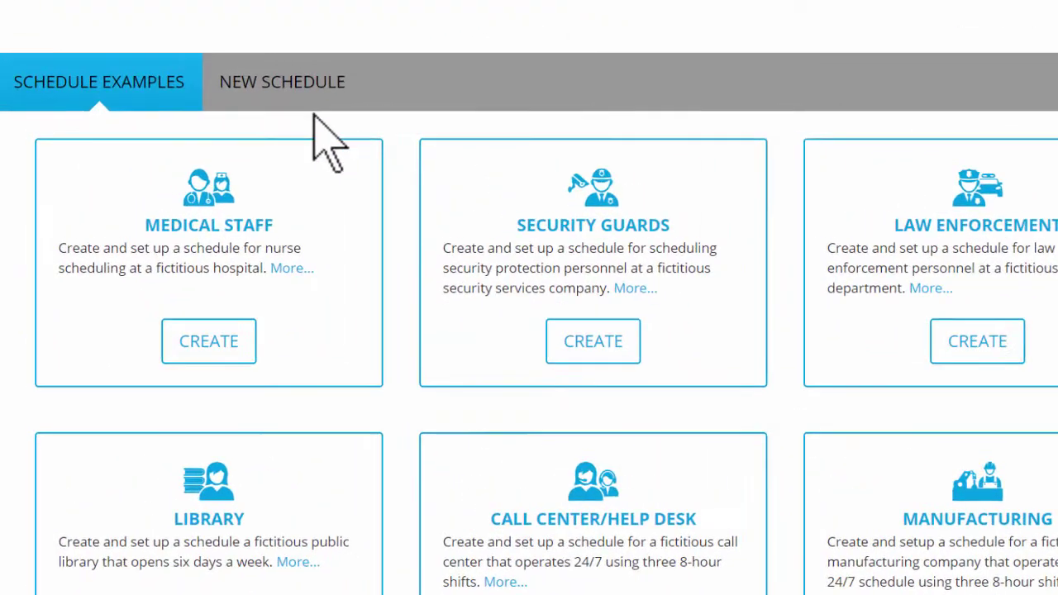
pyautogui.click(281, 92)
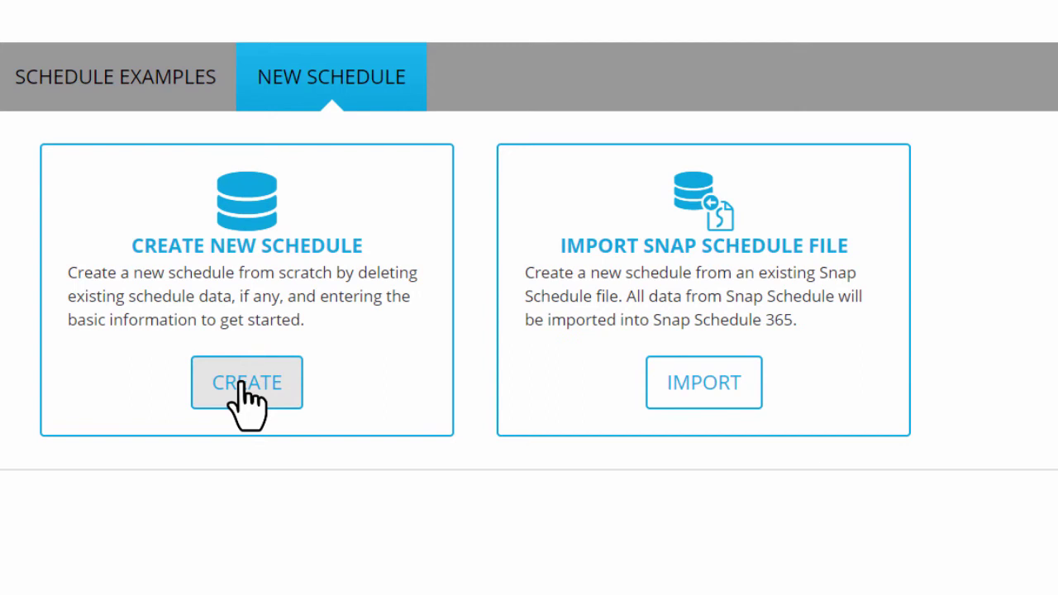
pyautogui.click(243, 387)
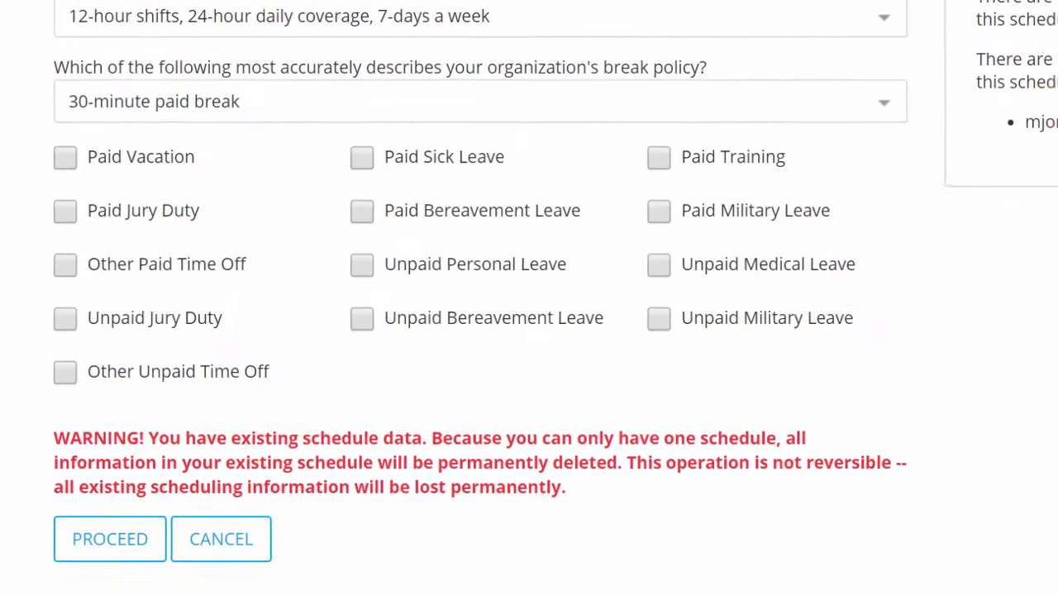
# Step: Include Paid Vacation and Unpaid Personal Leave, then confirm replacing the existing schedule data
pyautogui.click(65, 157)
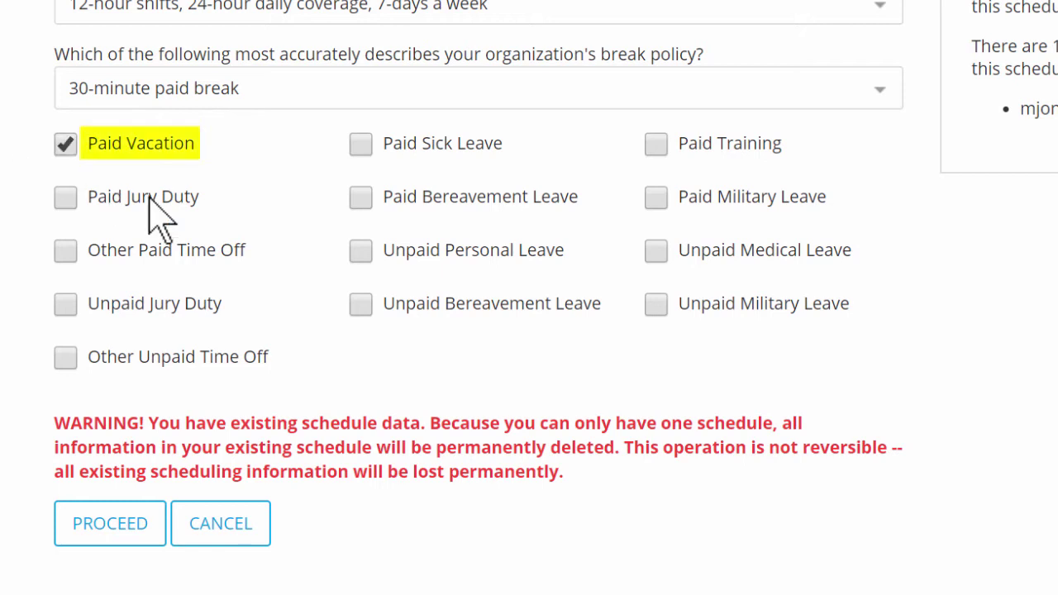
pyautogui.click(360, 252)
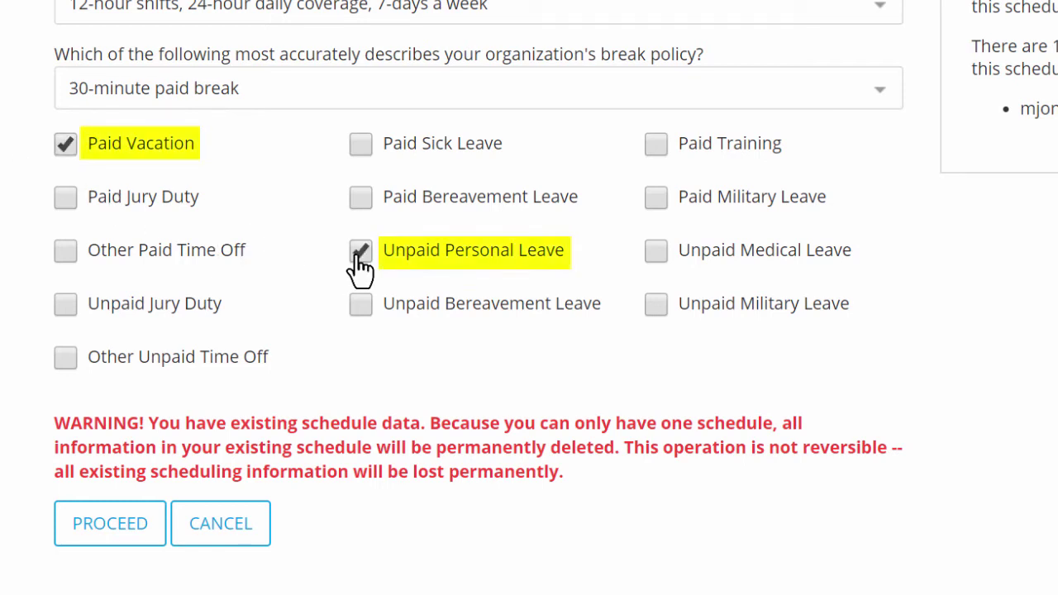
pyautogui.click(122, 538)
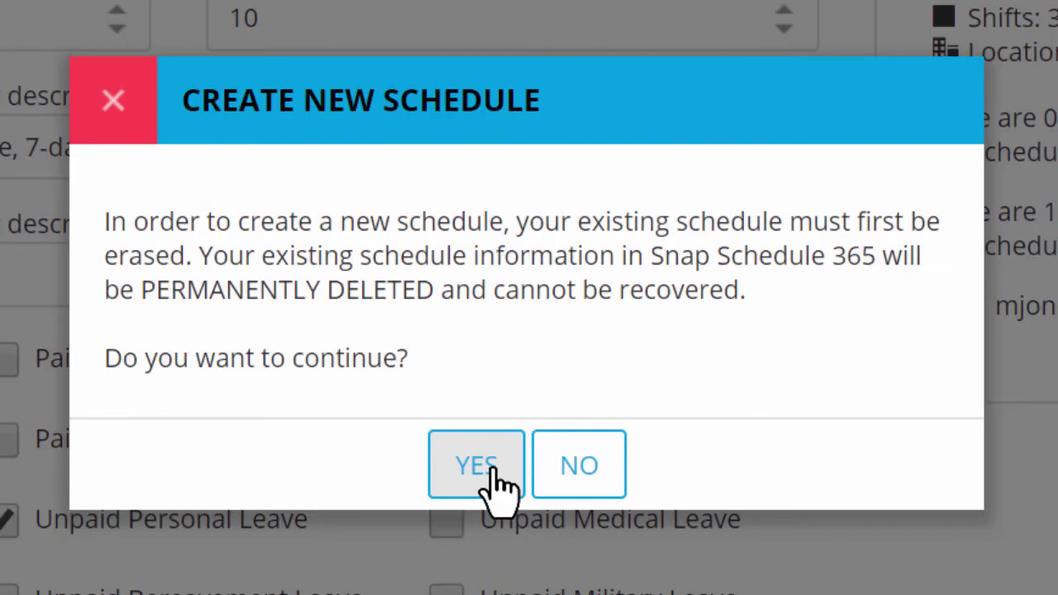
pyautogui.click(488, 471)
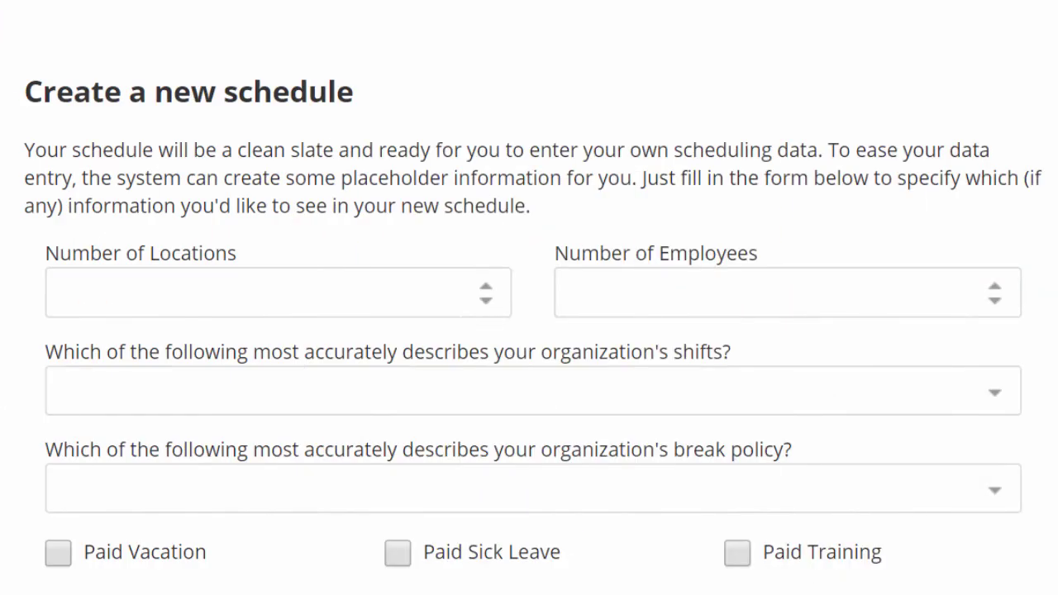
# Step: Enter 0 as the number of employees, then look at the Admin menu's Tools options
pyautogui.write('0')
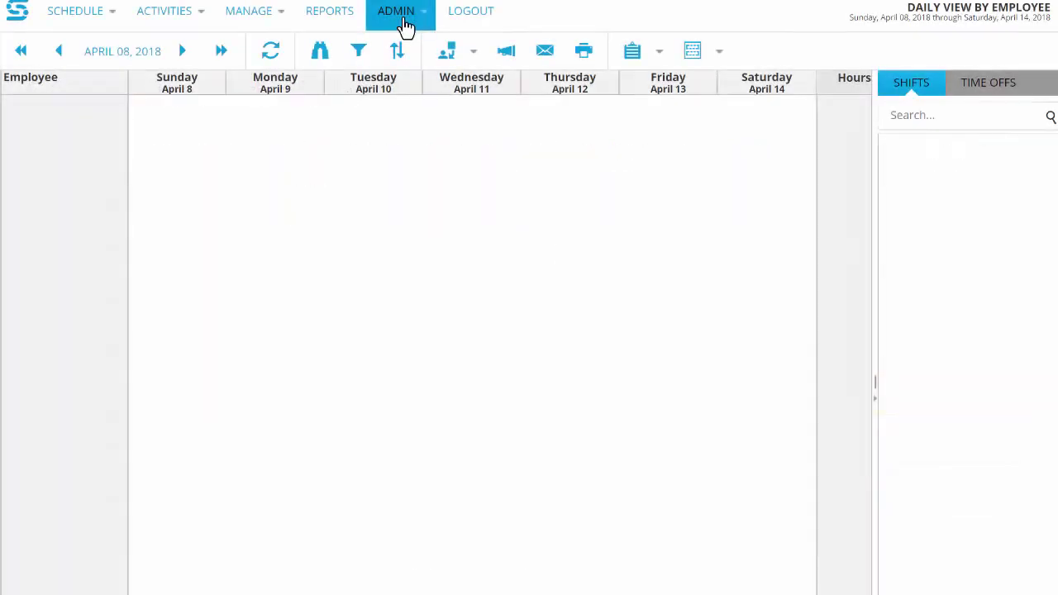
pyautogui.click(402, 22)
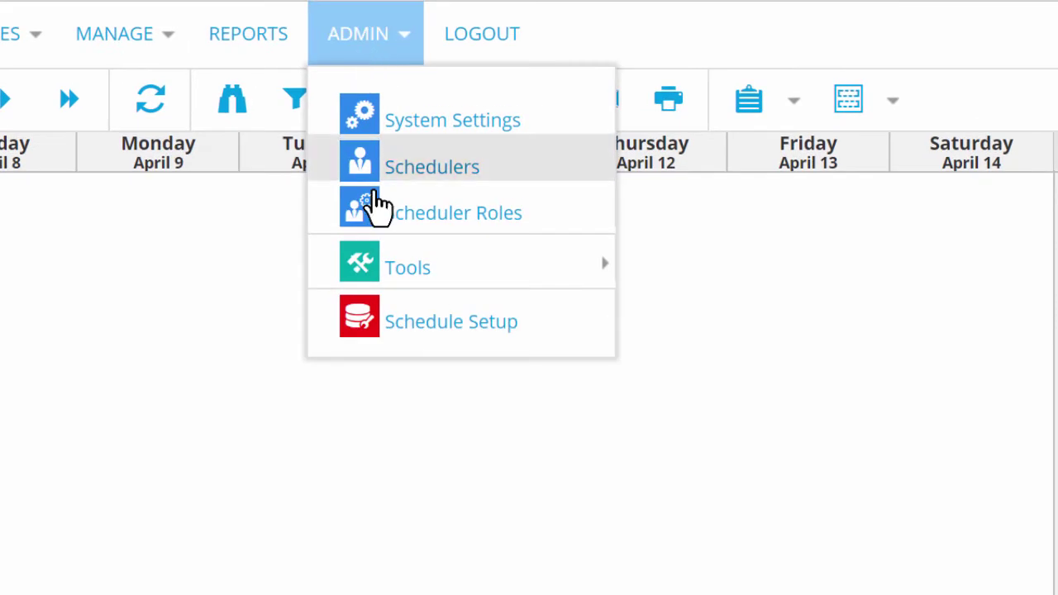
pyautogui.moveTo(374, 244)
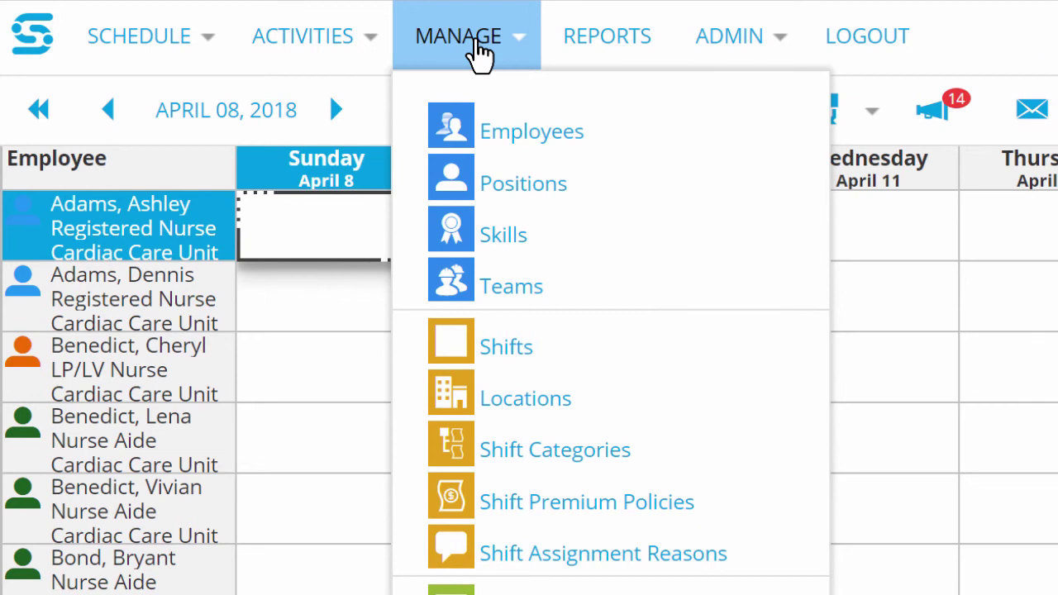
# Step: Give employee one a 3–11 PM Swing Shift and employee two an 11 PM–7 AM Night Shift on Monday
pyautogui.click(708, 70)
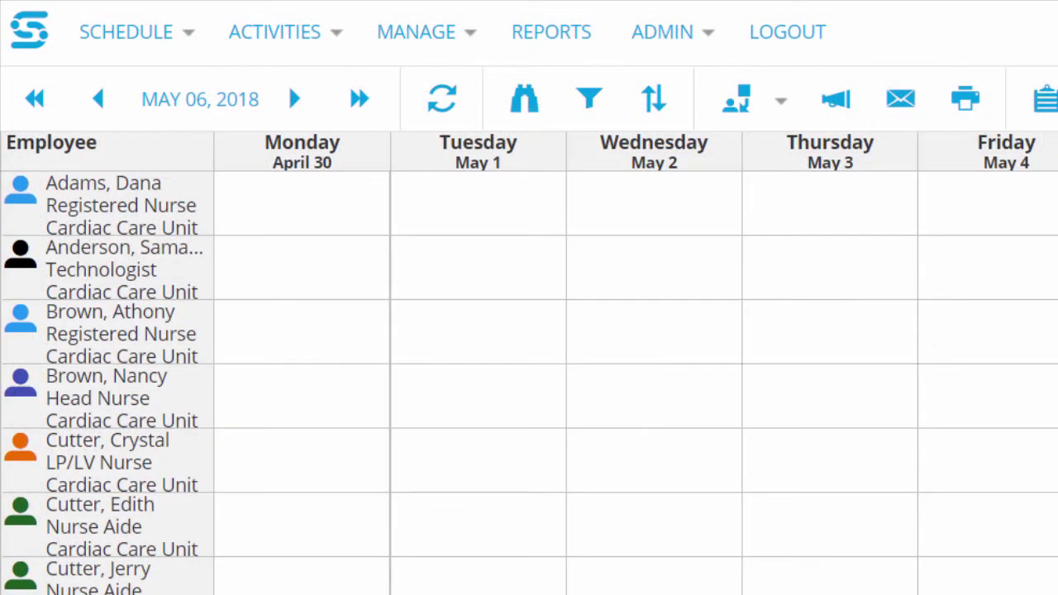
pyautogui.moveTo(768, 339); pyautogui.dragTo(338, 205)
pyautogui.moveTo(992, 347); pyautogui.dragTo(273, 290)
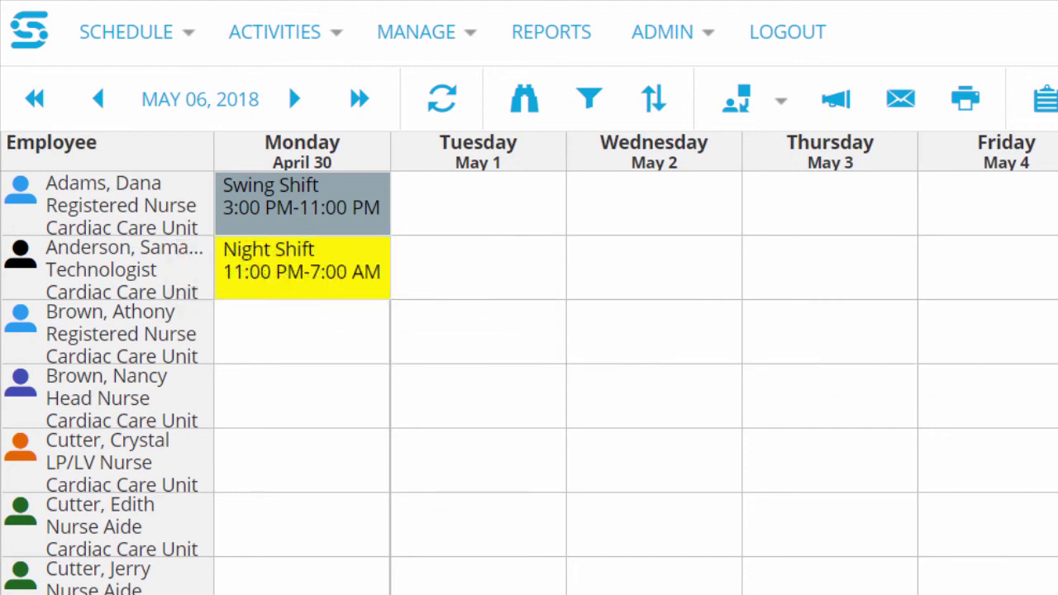